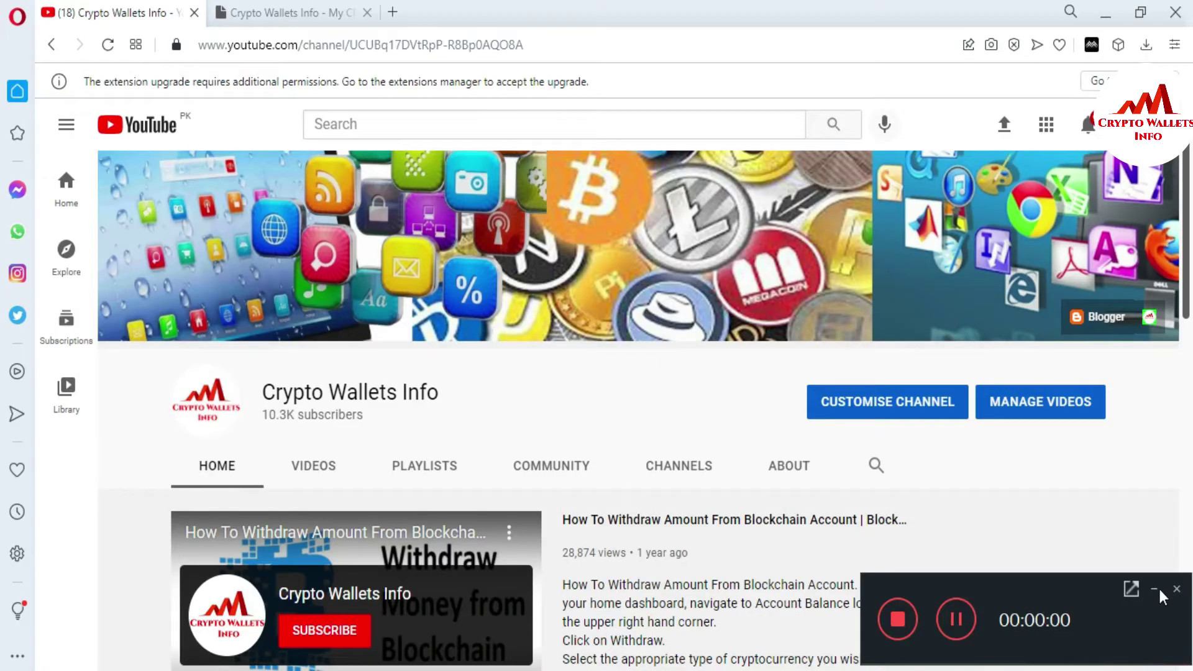
Step: Leave the Crypto Wallets Info YouTube channel page for the cryptowalletsinfo.com website tab
{"action": "left_click", "coordinate": [1155, 588]}
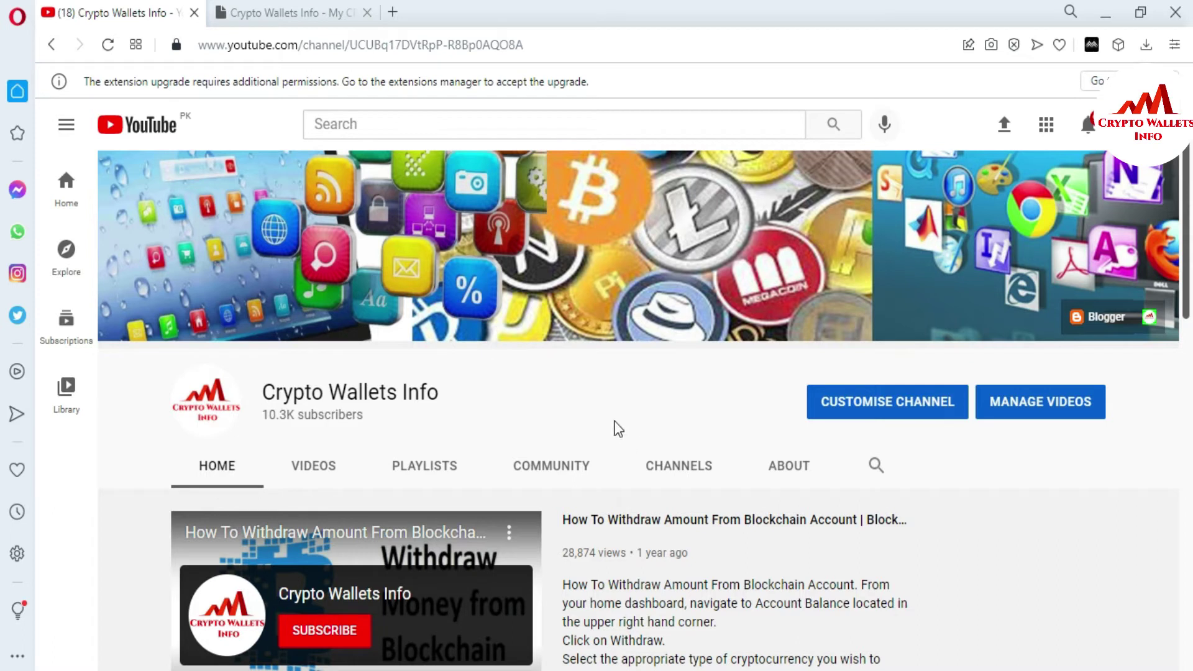
Step: Switch to the cryptowalletsinfo.com tab, with a blank Untitled Notepad document over it
{"action": "left_click", "coordinate": [304, 8]}
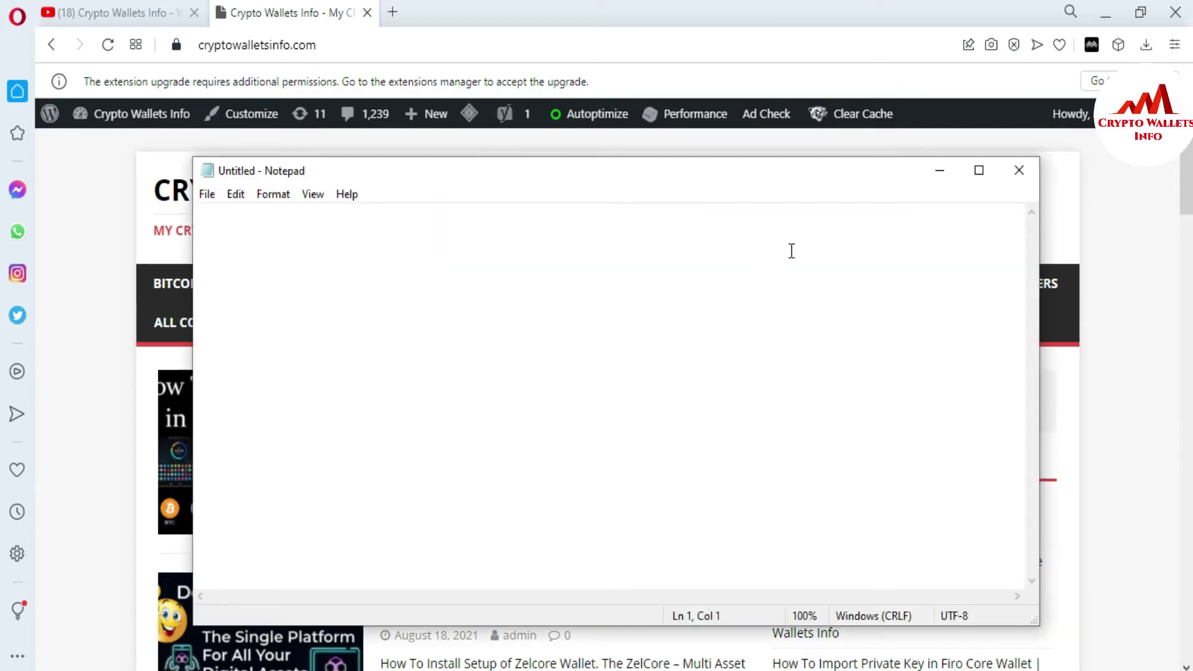
Step: Minimize Notepad to reveal Bitcoin Gold Core syncing, at 10.84% progress
{"action": "left_click", "coordinate": [939, 178]}
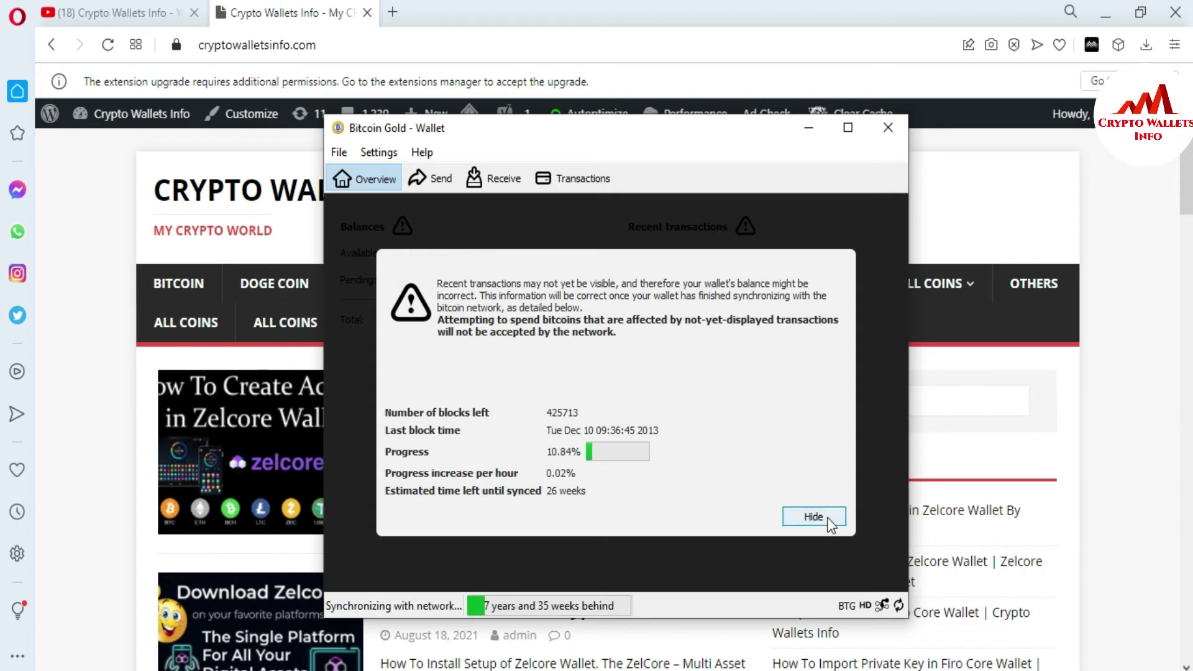
Step: Hide the sync dialog, maximize the wallet, and request a new address on the Receive tab
{"action": "left_click", "coordinate": [797, 520]}
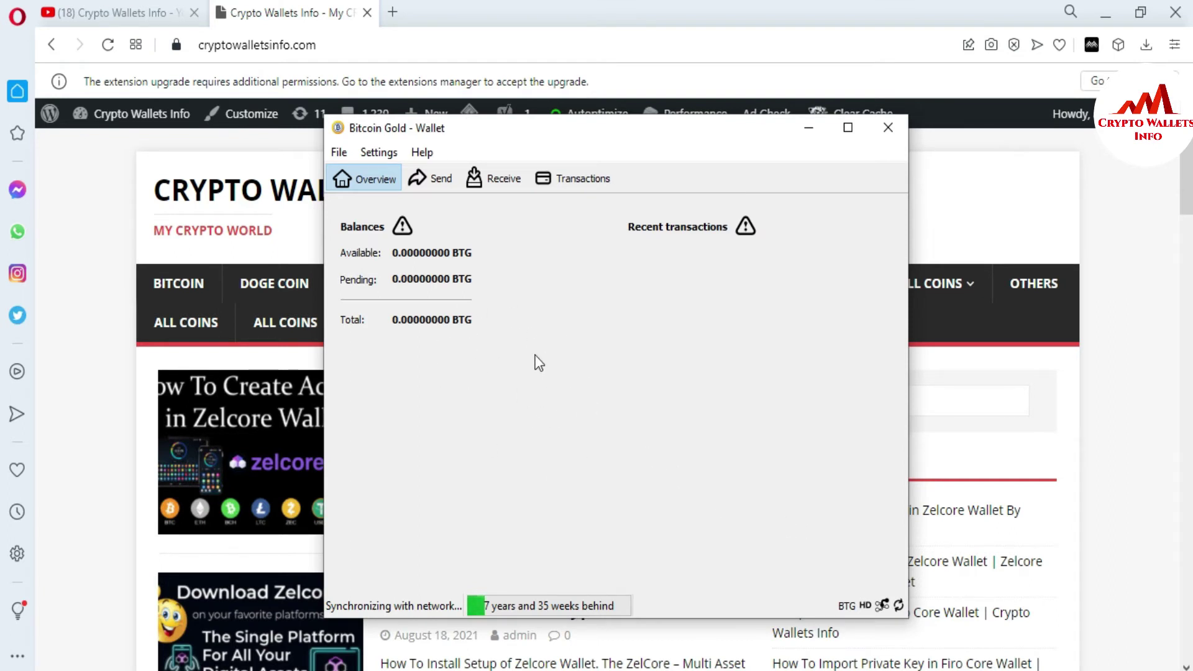
{"action": "left_click", "coordinate": [848, 128]}
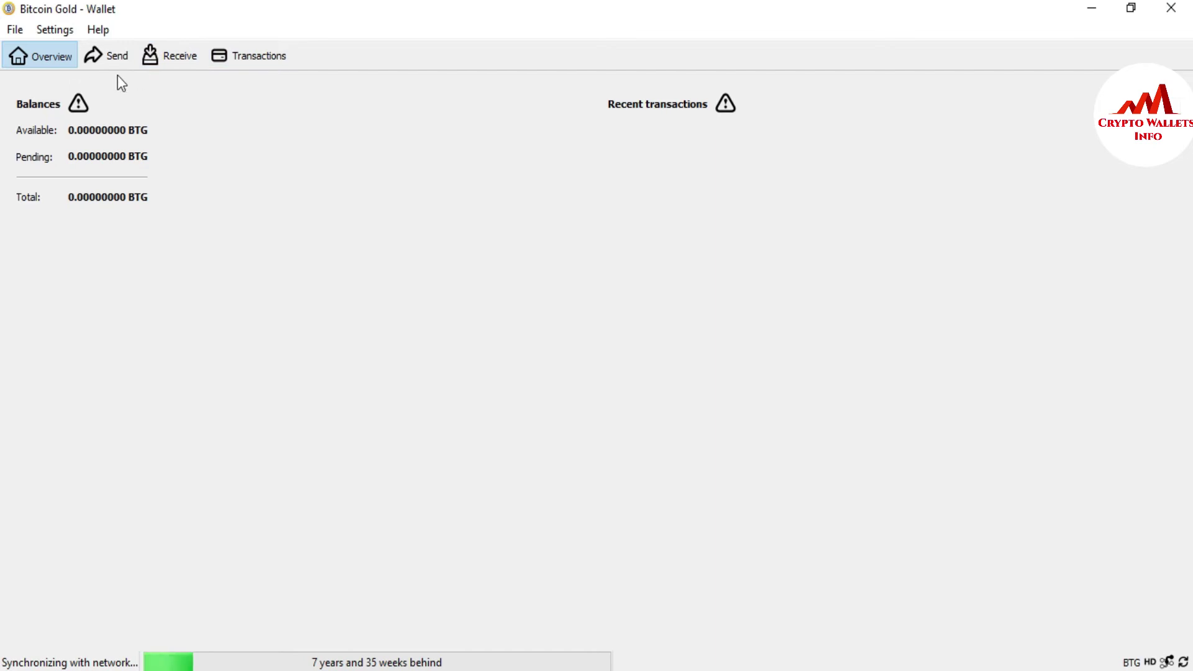
{"action": "left_click", "coordinate": [173, 55]}
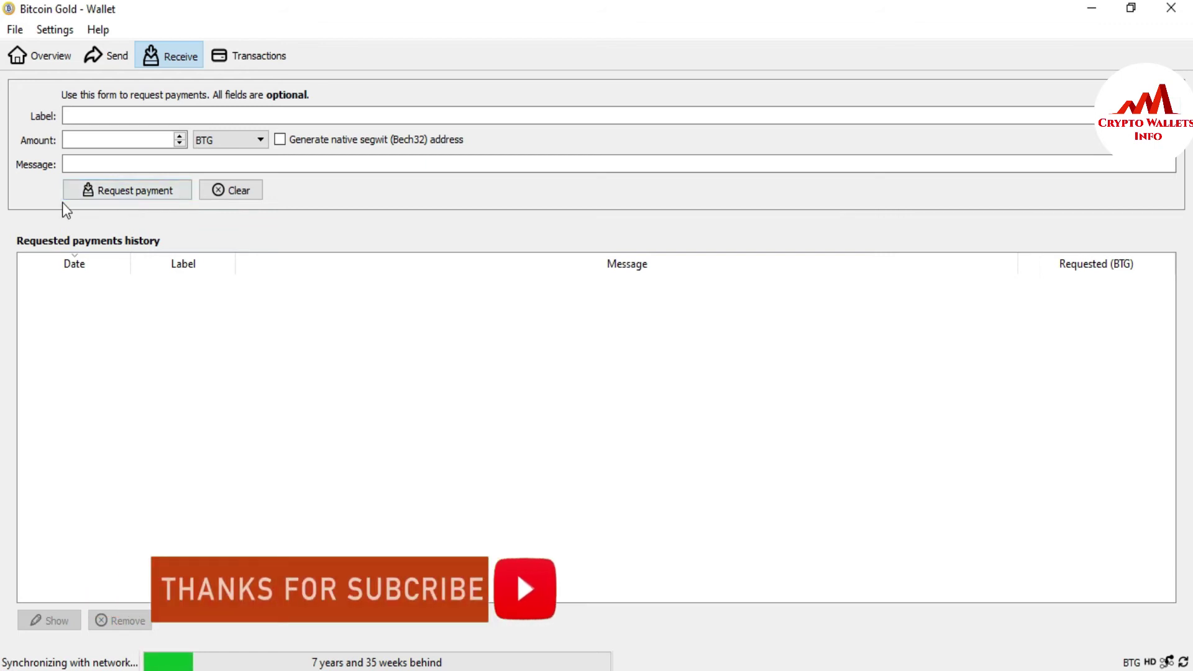
{"action": "left_click", "coordinate": [143, 194]}
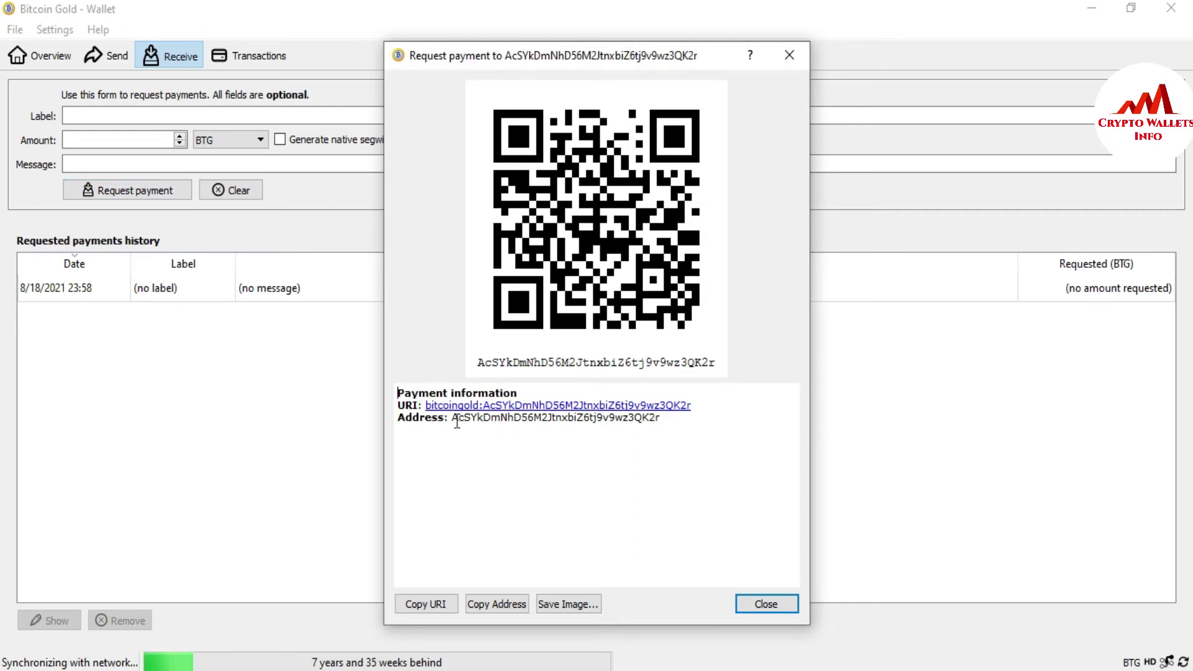
Step: Paste the copied receive address in Notepad below the heading 'Bitcoin Gold Wallet Address'
{"action": "left_click_drag", "start_coordinate": [452, 420], "coordinate": [669, 415]}
{"action": "key", "text": "ctrl+c"}
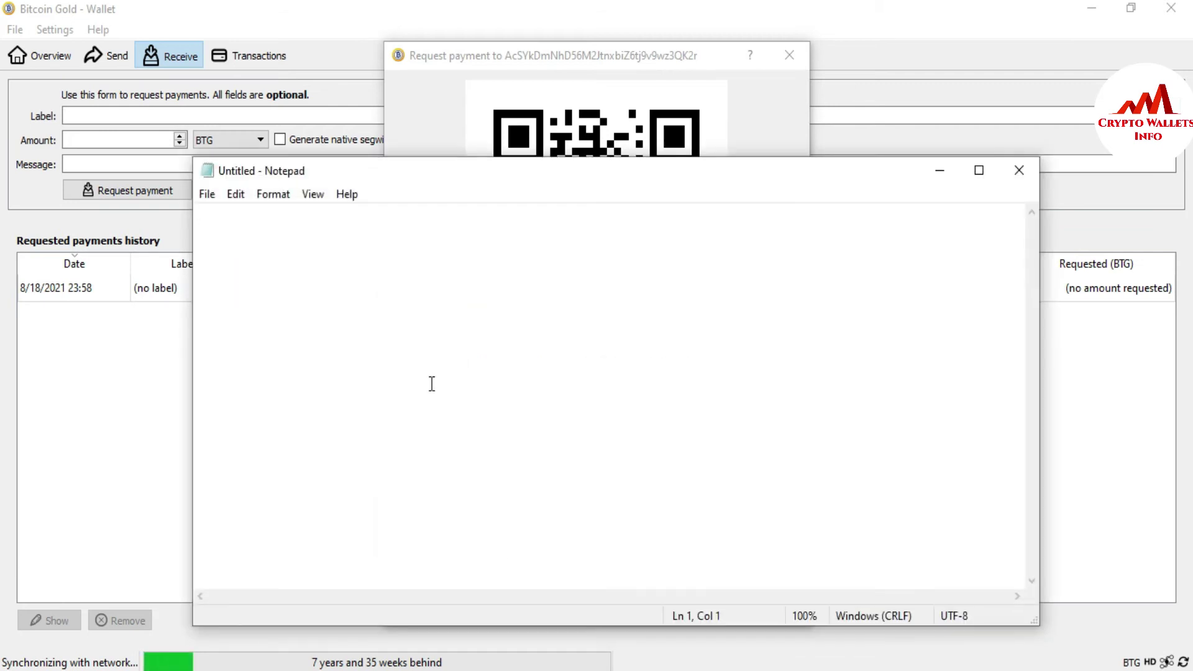
{"action": "type", "text": "Bit"}
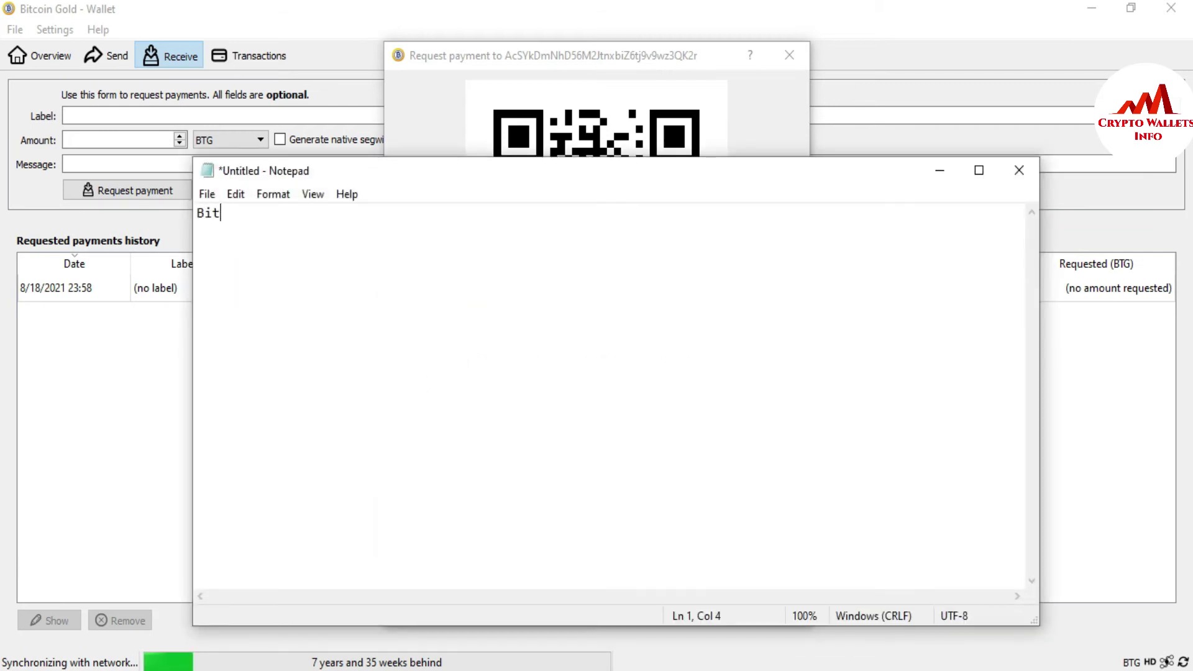
{"action": "type", "text": "coin G"}
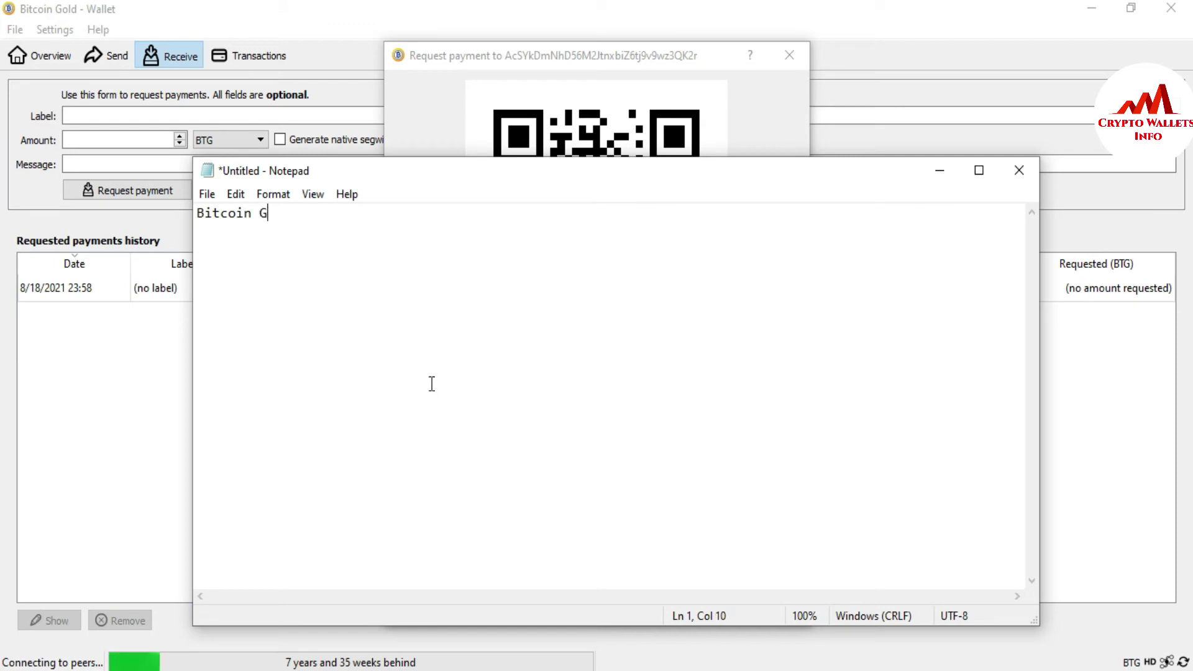
{"action": "type", "text": "old Wallet "}
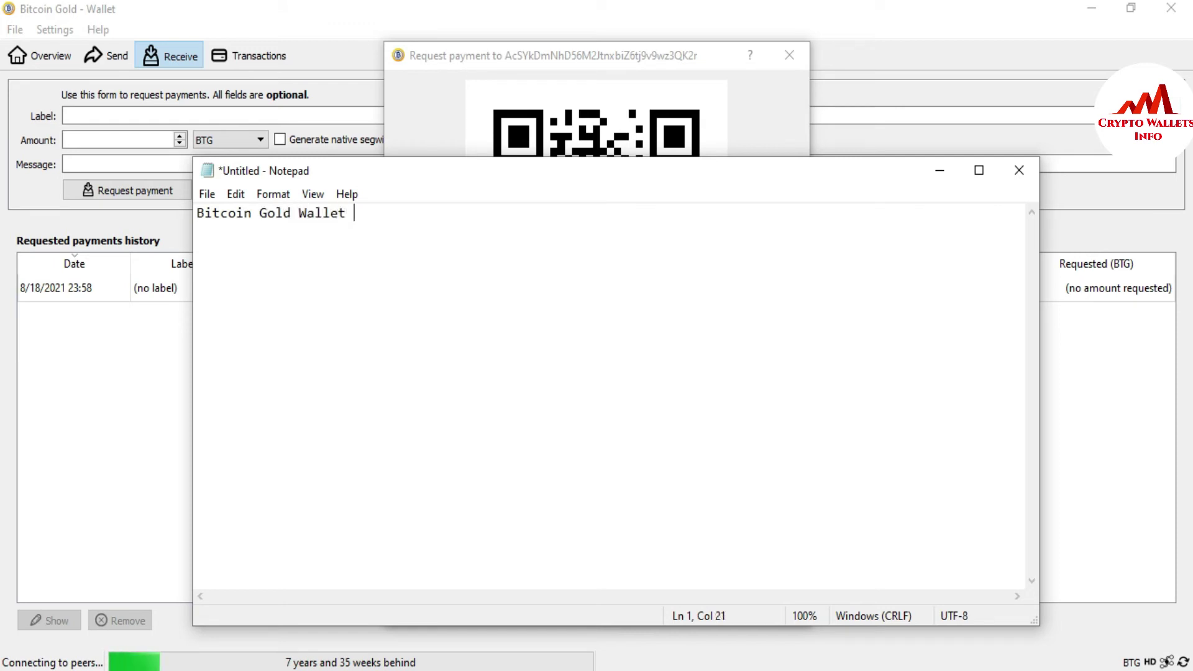
{"action": "type", "text": "Address"}
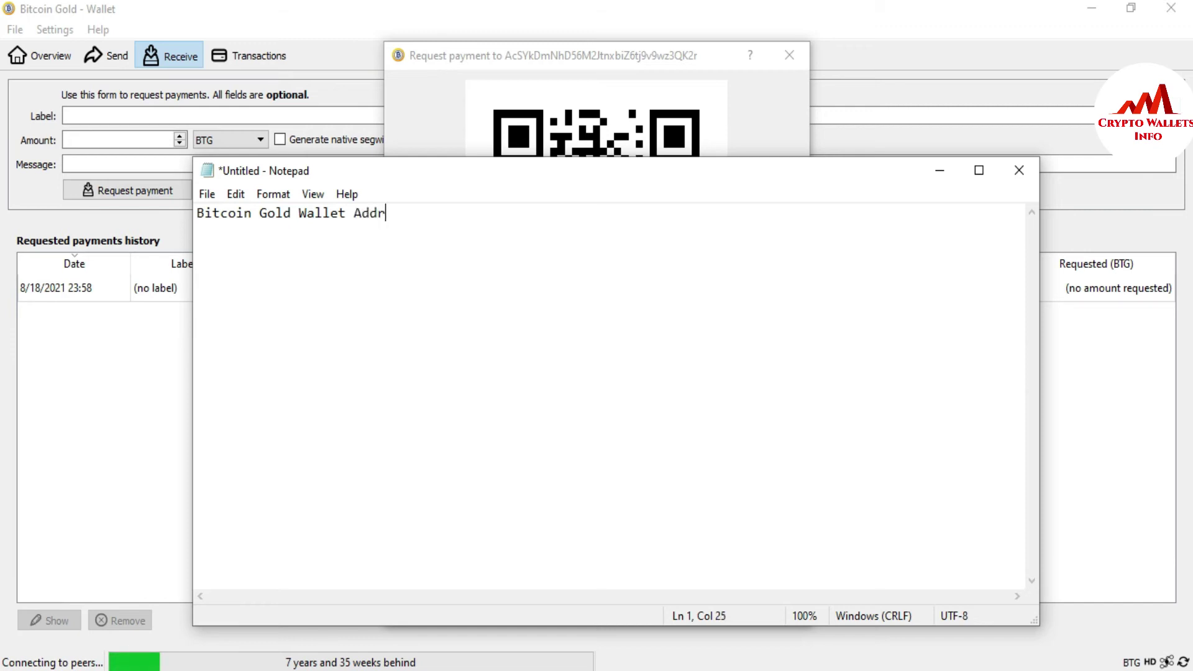
{"action": "key", "text": "Return"}
{"action": "key", "text": "Return"}
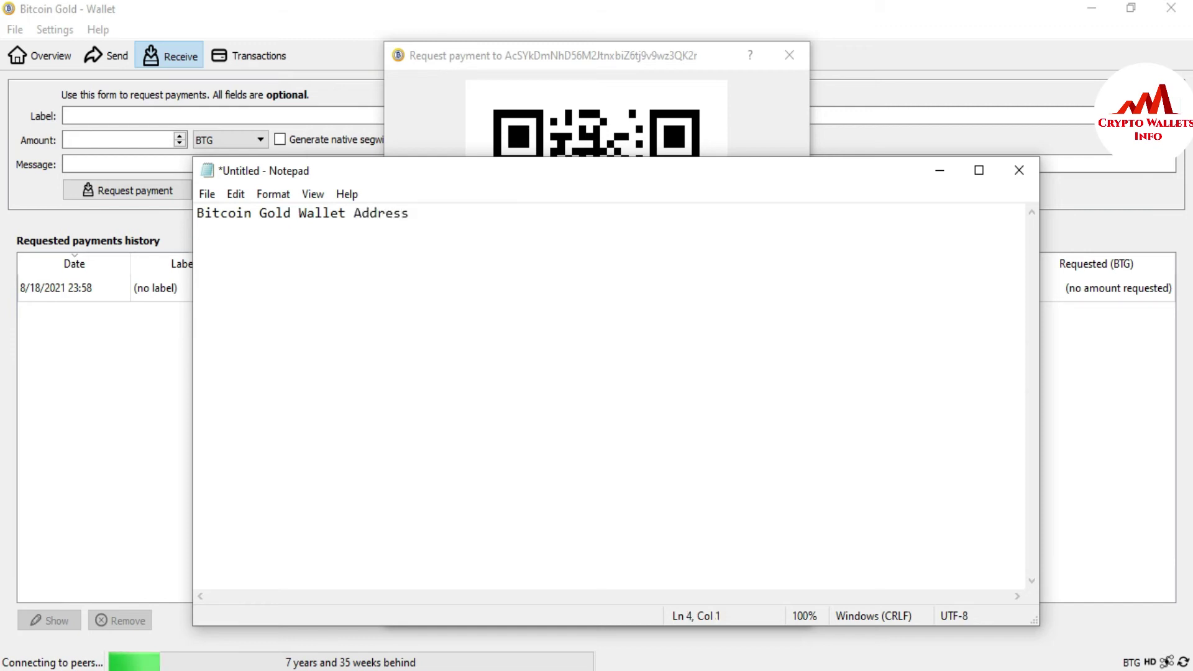
{"action": "key", "text": "ctrl+v"}
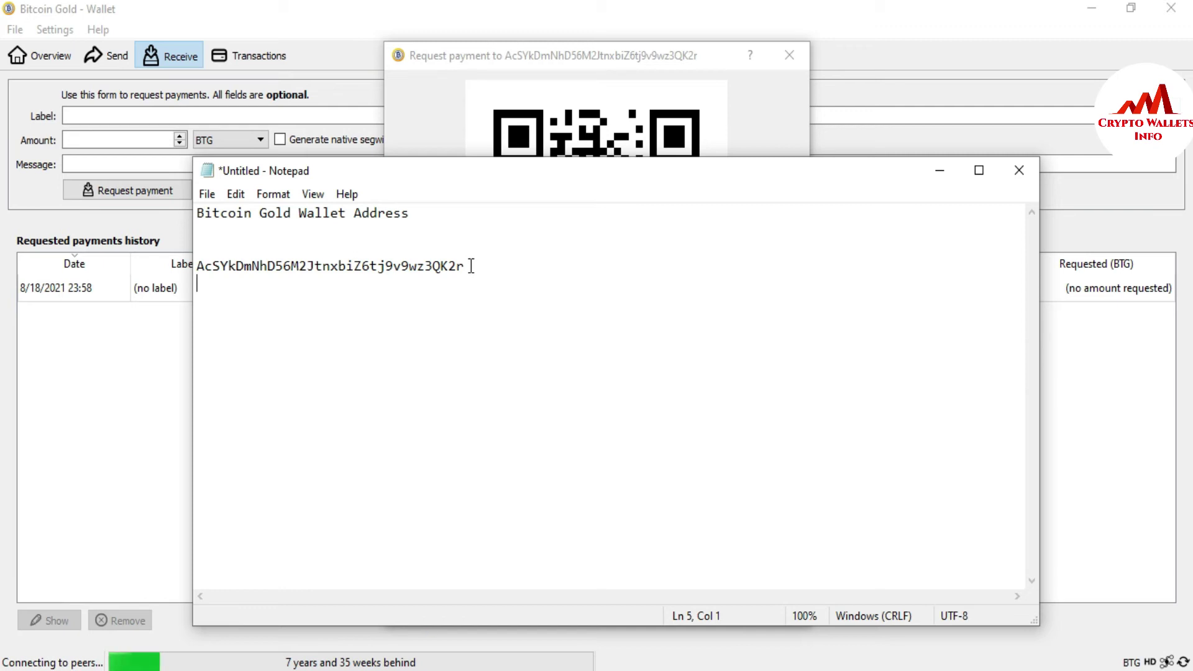
{"action": "left_click_drag", "start_coordinate": [469, 265], "coordinate": [357, 251]}
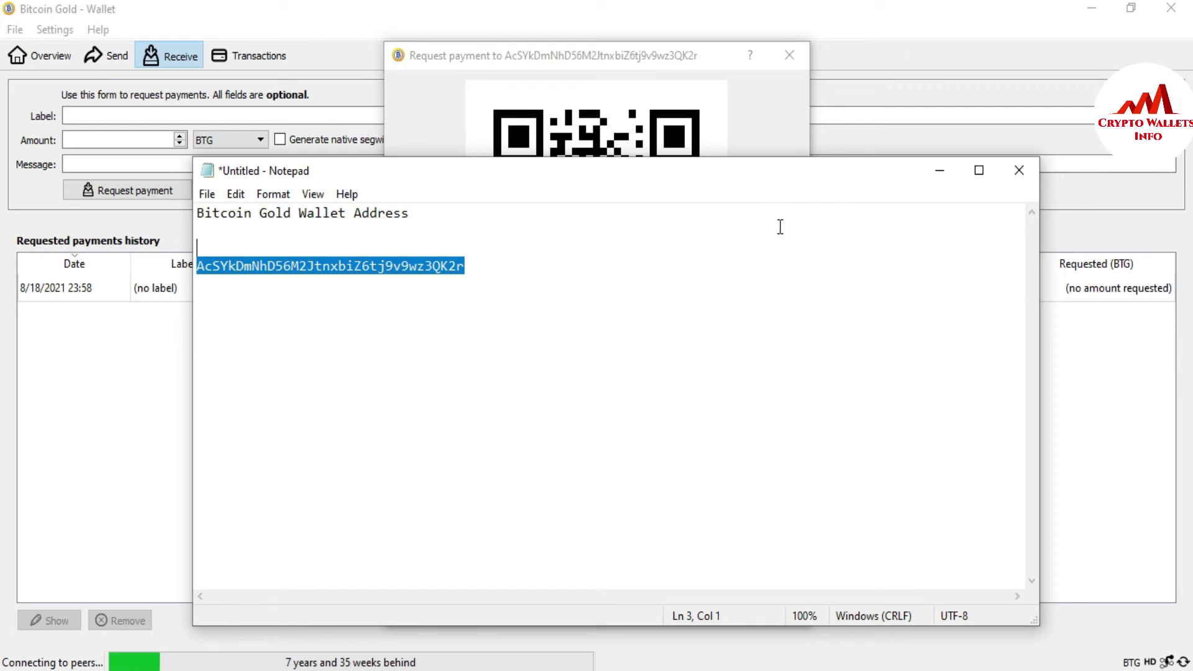
Step: Save the payment request's QR code as an image named 'BTG WALLET ADDRESS'
{"action": "left_click", "coordinate": [940, 171]}
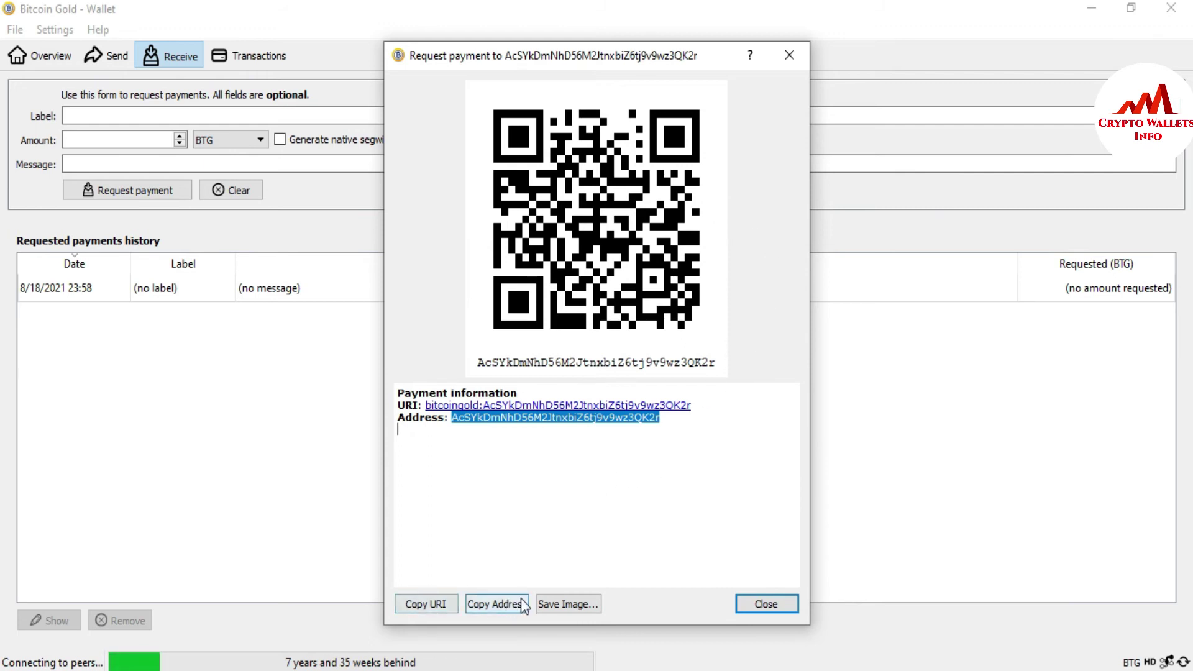
{"action": "left_click", "coordinate": [566, 604]}
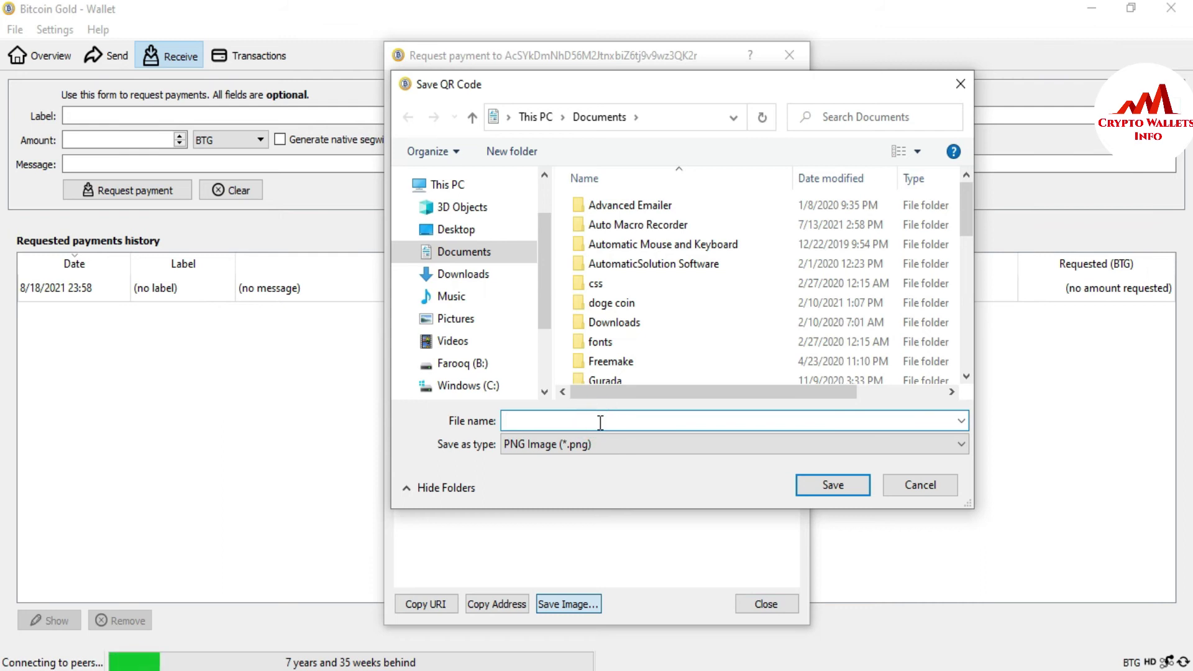
{"action": "type", "text": "BTG WALLET ADDRESS"}
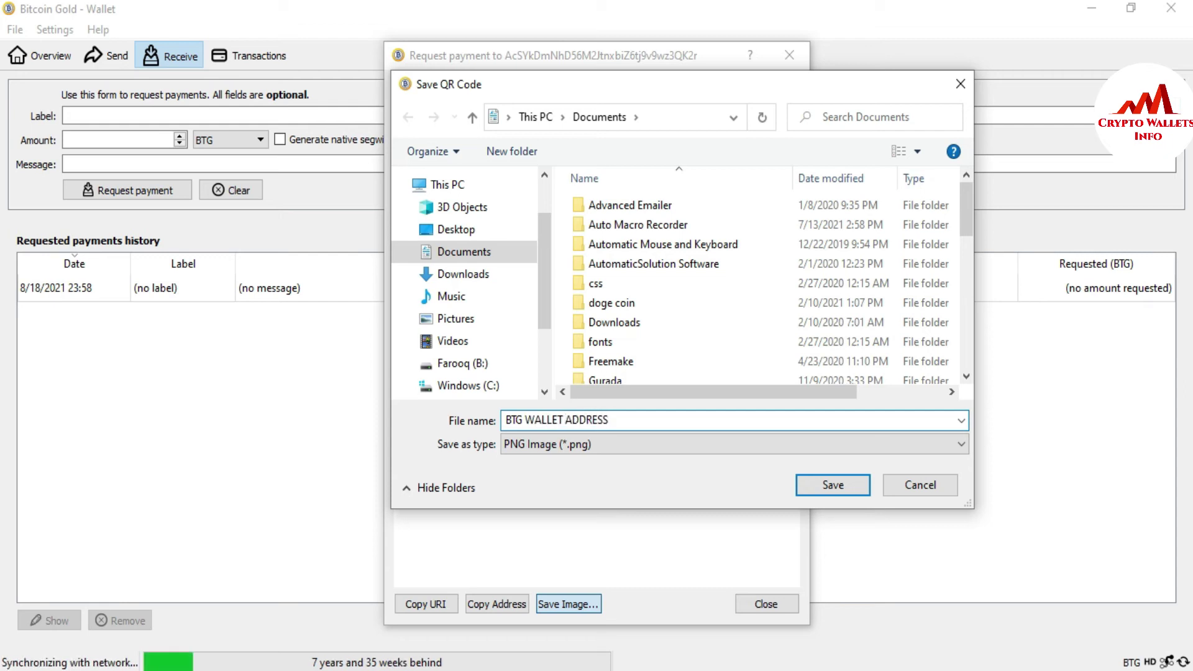
{"action": "left_click", "coordinate": [849, 487]}
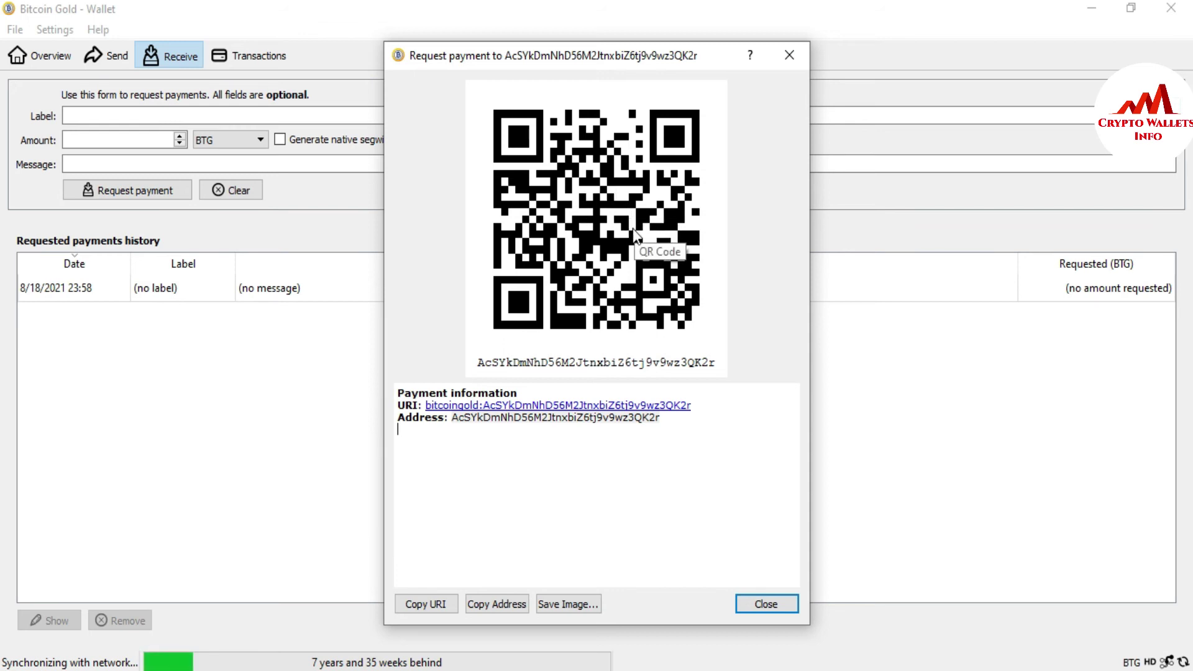
Step: Highlight the receive address in the payment information, then close the payment request window
{"action": "double_click", "coordinate": [454, 418]}
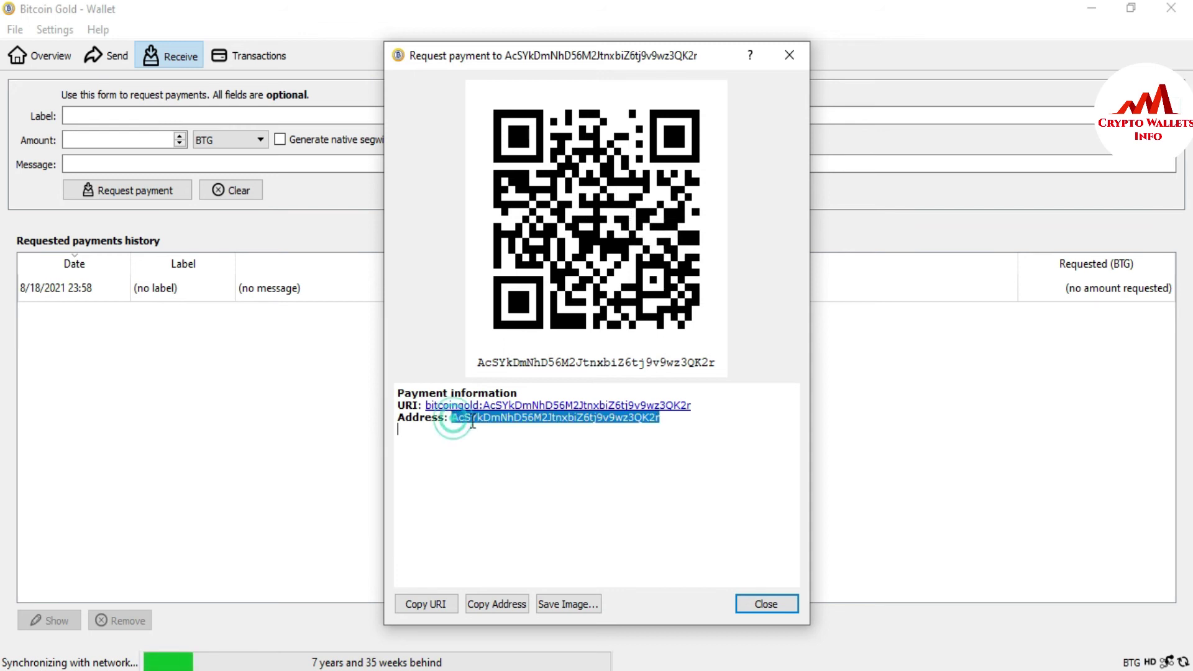
{"action": "left_click_drag", "start_coordinate": [454, 418], "coordinate": [589, 430]}
{"action": "left_click", "coordinate": [533, 434]}
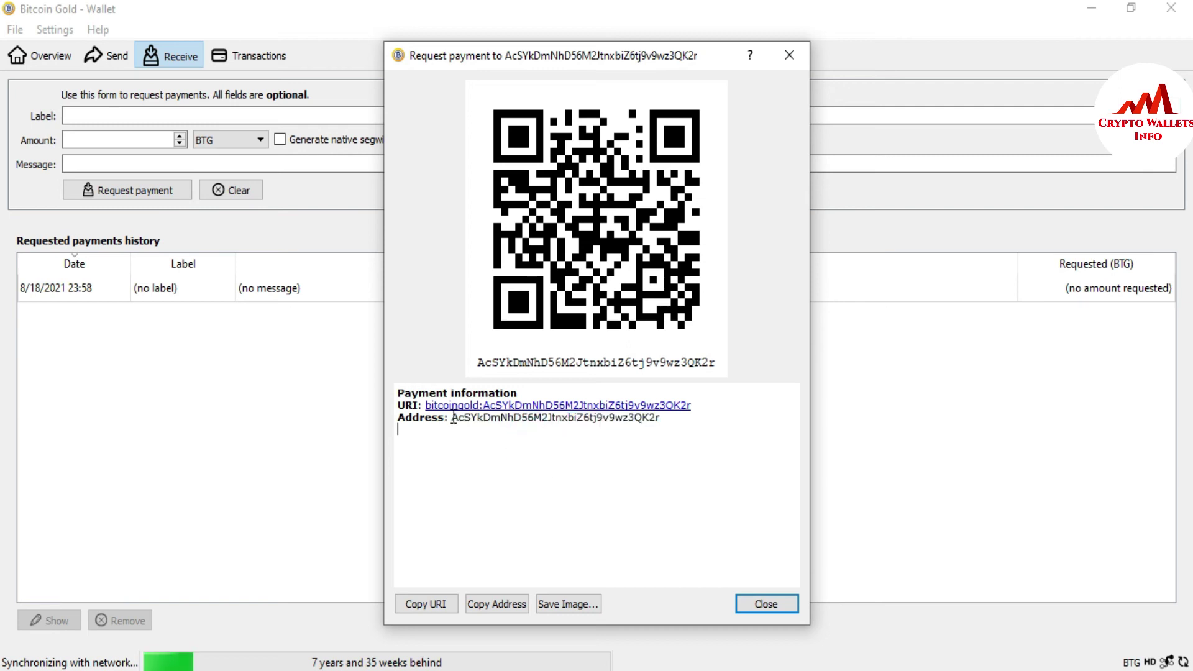
{"action": "left_click_drag", "start_coordinate": [451, 421], "coordinate": [641, 428]}
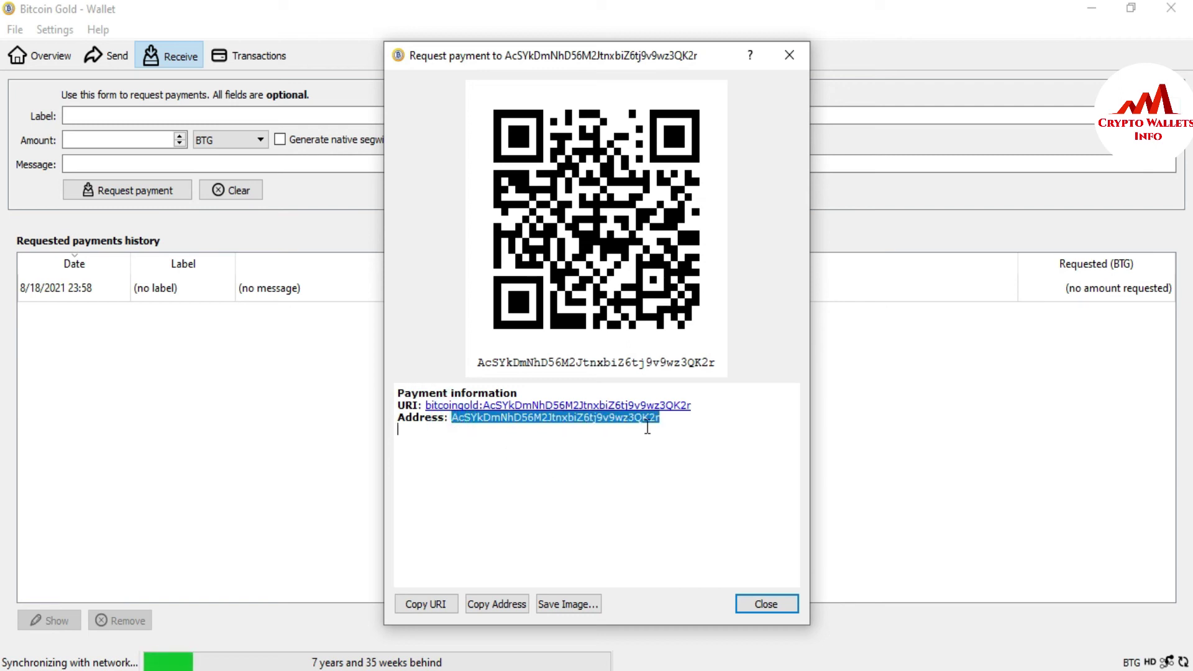
{"action": "left_click", "coordinate": [454, 421]}
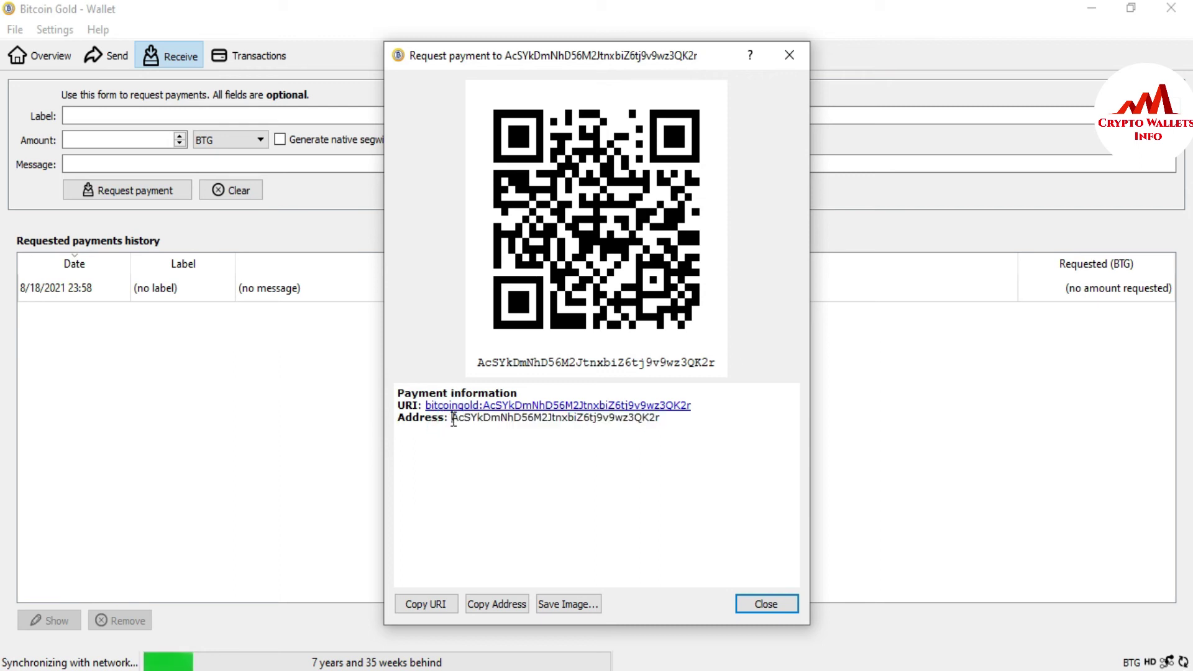
{"action": "left_click_drag", "start_coordinate": [454, 421], "coordinate": [470, 421]}
{"action": "left_click_drag", "start_coordinate": [471, 421], "coordinate": [529, 421]}
{"action": "left_click", "coordinate": [529, 421]}
{"action": "left_click", "coordinate": [773, 604]}
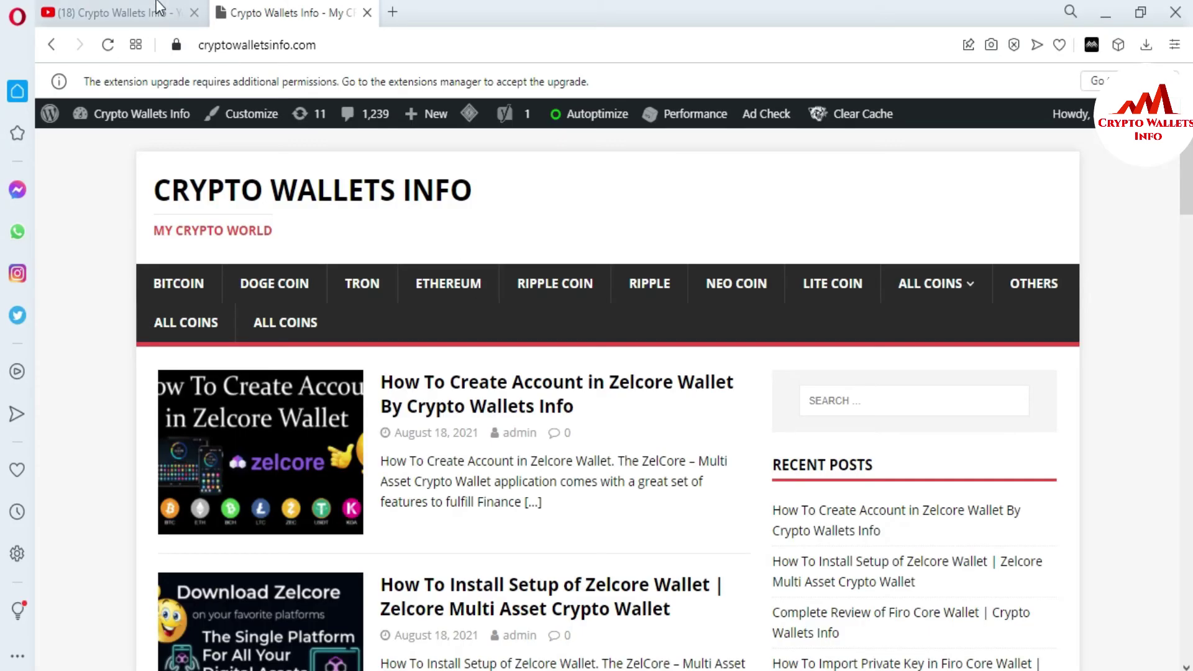
Step: Glance at the YouTube channel tab, then return to cryptowalletsinfo.com with its Zelcore Wallet posts
{"action": "left_click", "coordinate": [155, 11]}
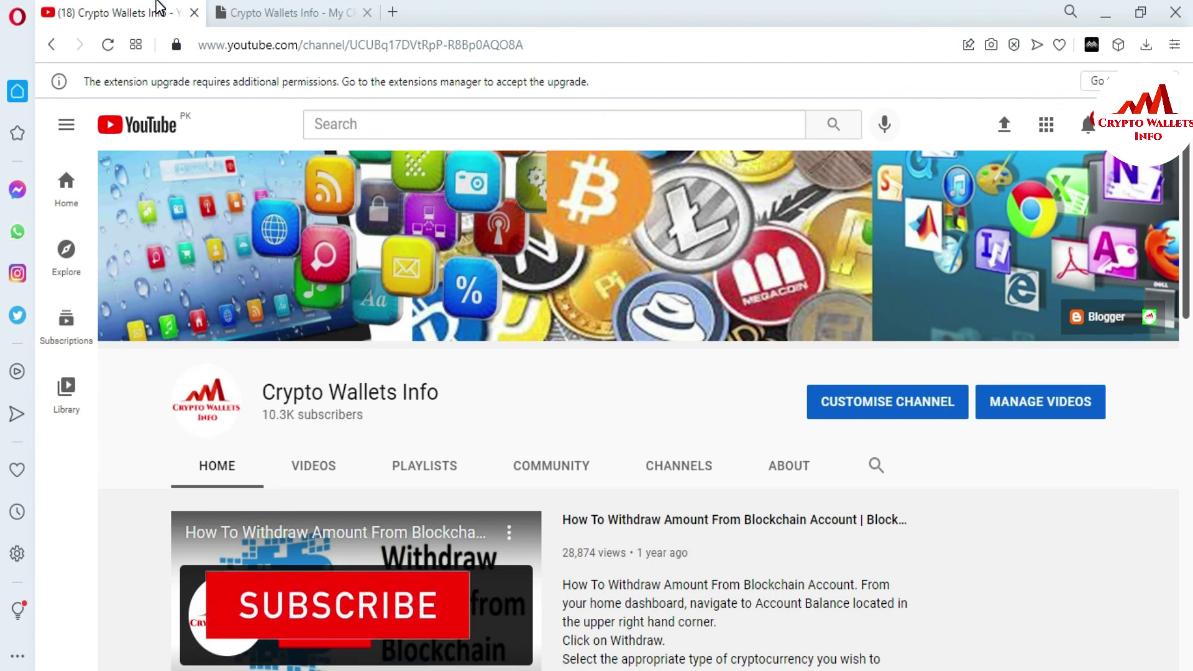
{"action": "left_click", "coordinate": [266, 10]}
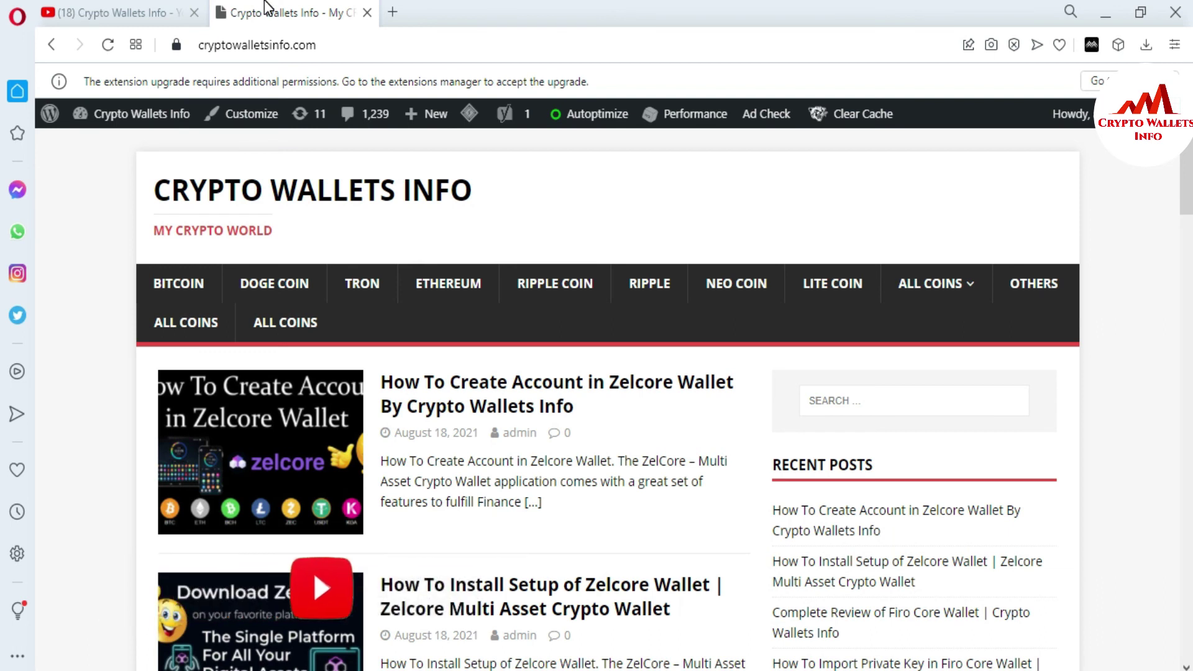
{"action": "left_click", "coordinate": [1154, 587]}
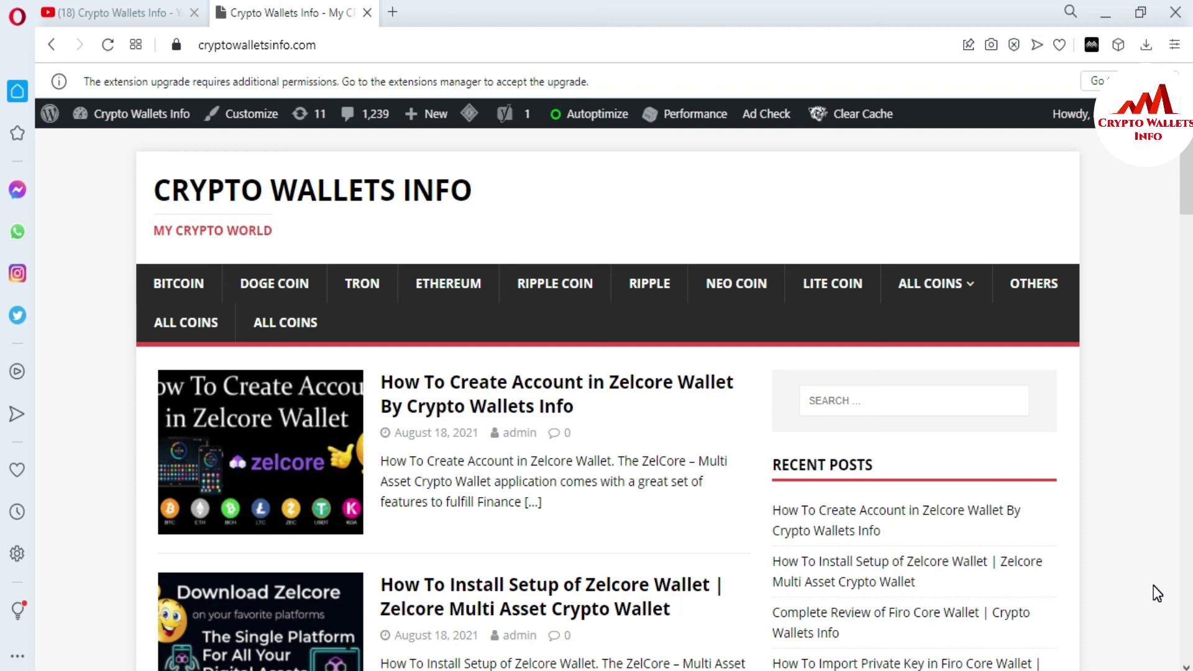
Step: Open the ALL COINS menu and scroll its categories from NEM Coin down to Zelcore Wallet
{"action": "mouse_move", "coordinate": [957, 290]}
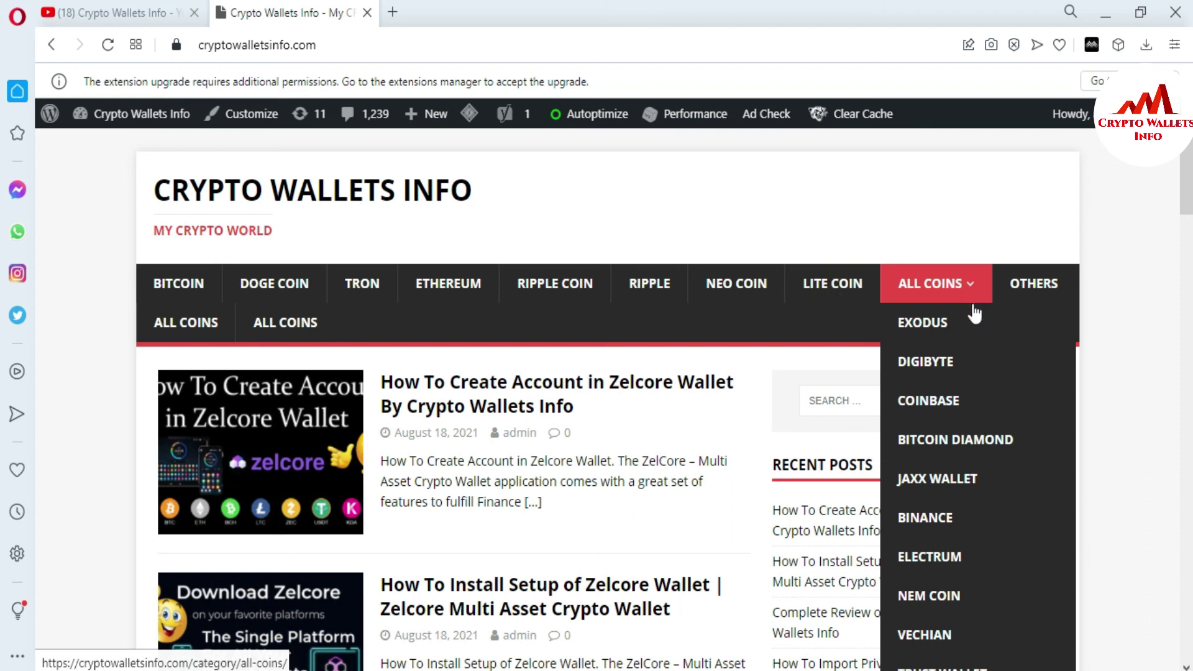
{"action": "scroll", "coordinate": [975, 314], "scroll_direction": "down", "scroll_amount": 1}
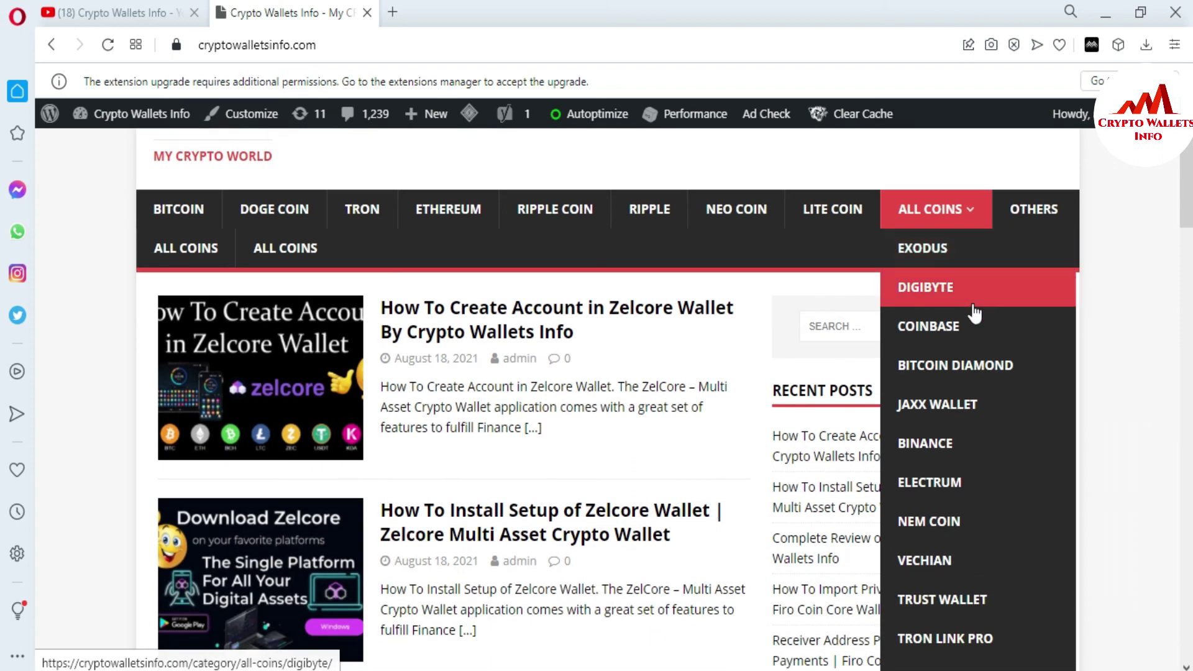
{"action": "scroll", "coordinate": [974, 313], "scroll_direction": "down", "scroll_amount": 1}
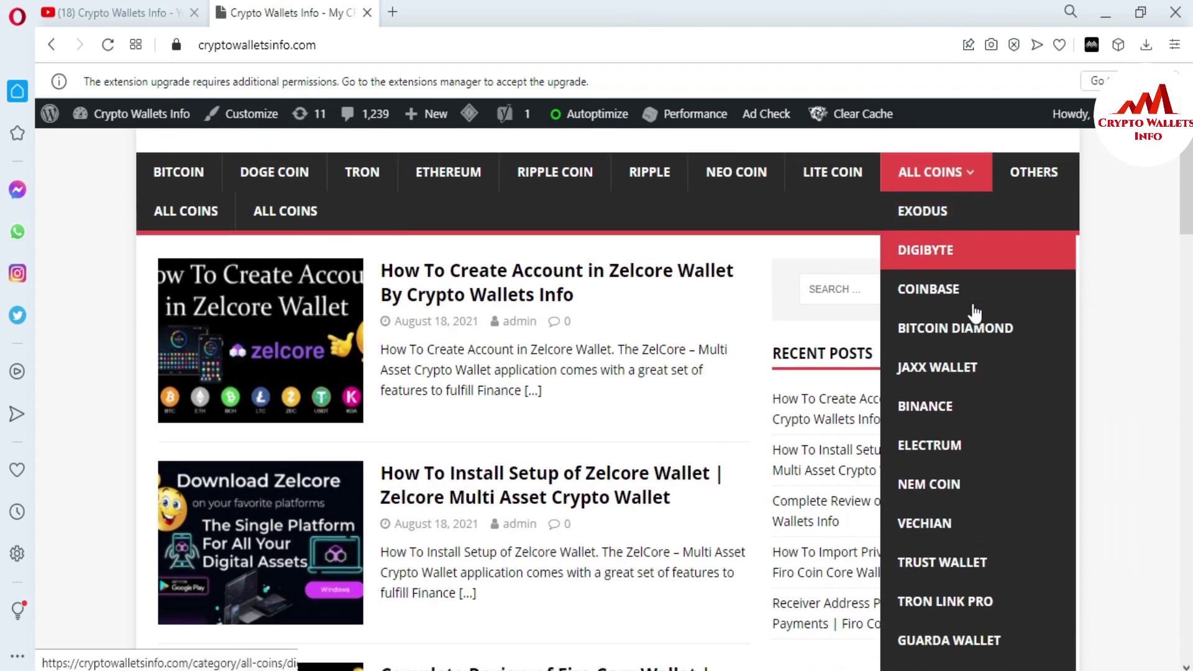
{"action": "scroll", "coordinate": [974, 313], "scroll_direction": "up", "scroll_amount": 1}
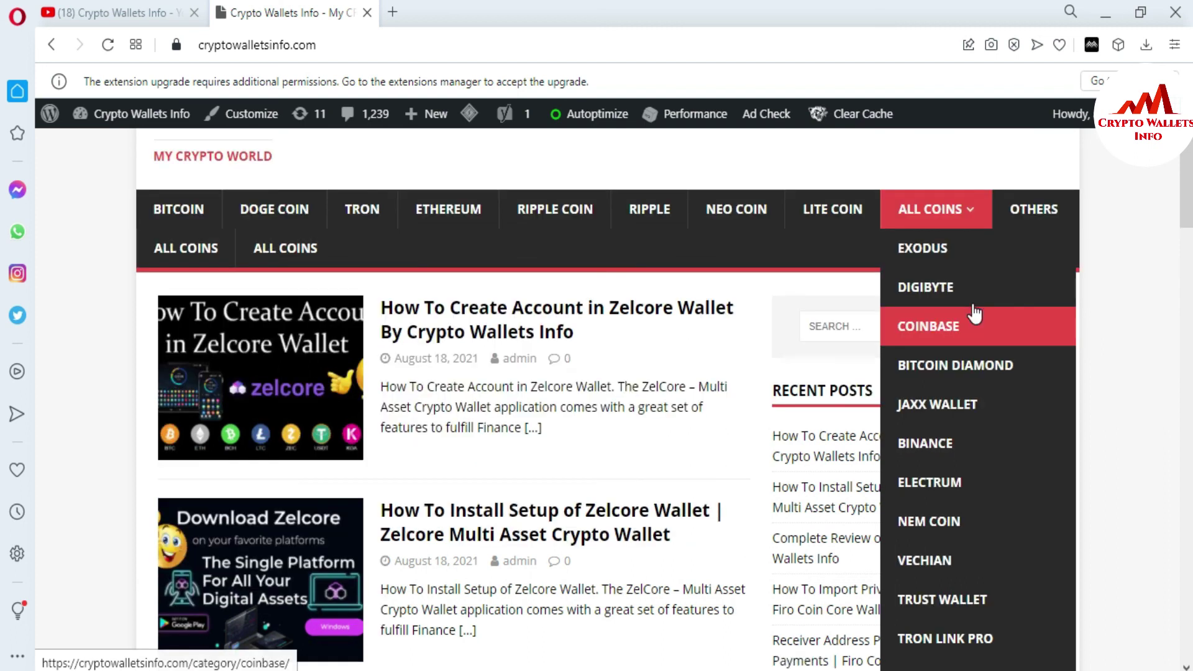
{"action": "scroll", "coordinate": [974, 314], "scroll_direction": "down", "scroll_amount": 5}
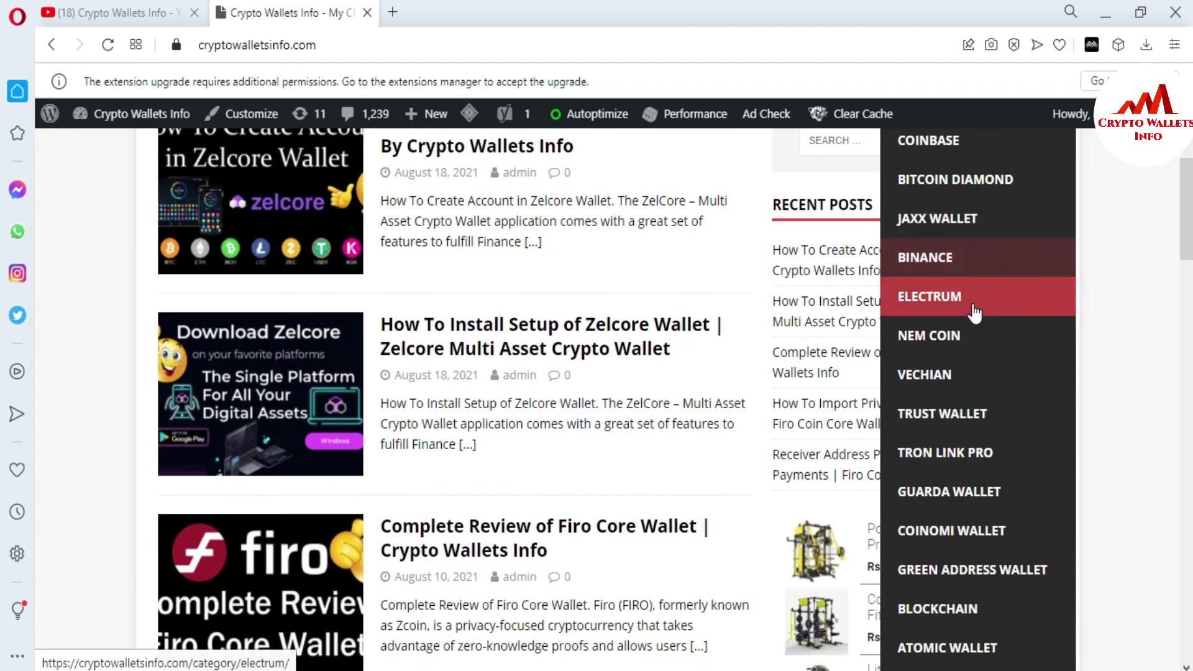
{"action": "scroll", "coordinate": [974, 314], "scroll_direction": "down", "scroll_amount": 1}
{"action": "scroll", "coordinate": [974, 314], "scroll_direction": "down", "scroll_amount": 2}
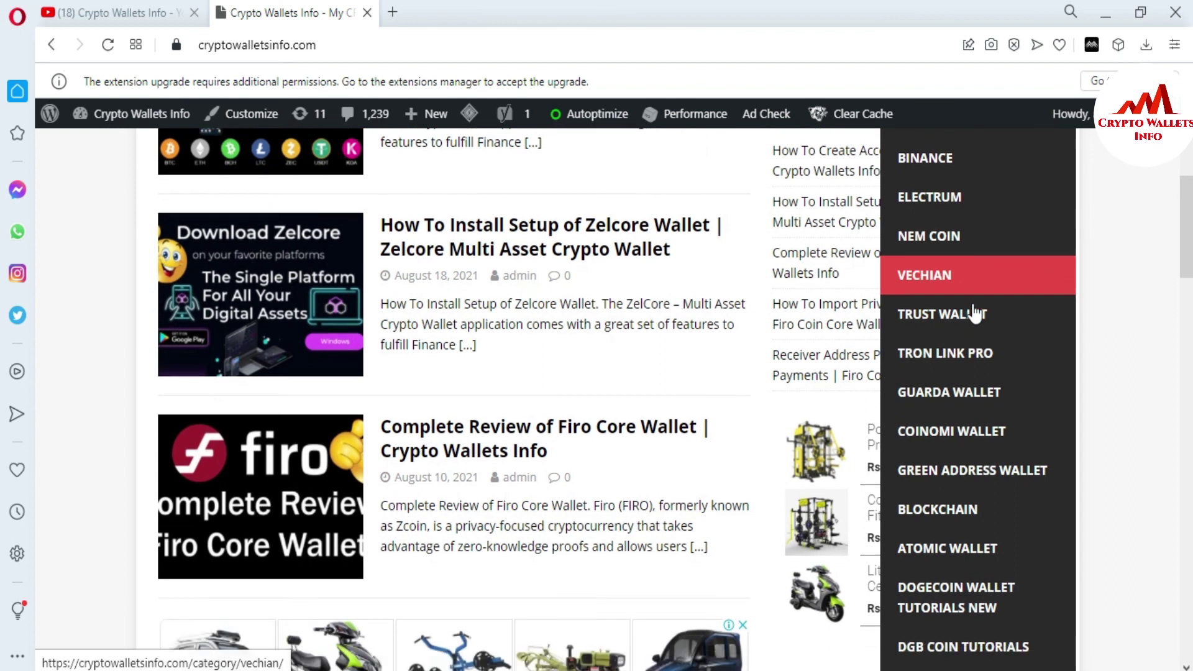
{"action": "scroll", "coordinate": [974, 314], "scroll_direction": "down", "scroll_amount": 1}
{"action": "scroll", "coordinate": [974, 314], "scroll_direction": "down", "scroll_amount": 1}
{"action": "scroll", "coordinate": [974, 314], "scroll_direction": "down", "scroll_amount": 1}
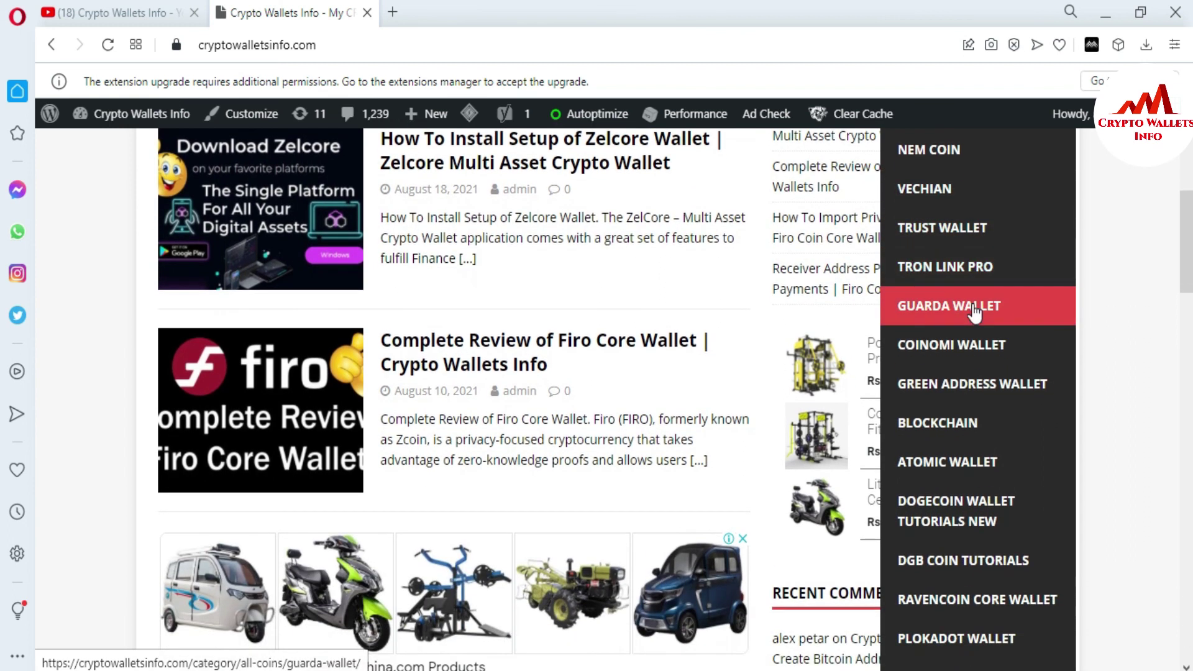
{"action": "scroll", "coordinate": [975, 314], "scroll_direction": "down", "scroll_amount": 1}
{"action": "scroll", "coordinate": [975, 313], "scroll_direction": "down", "scroll_amount": 1}
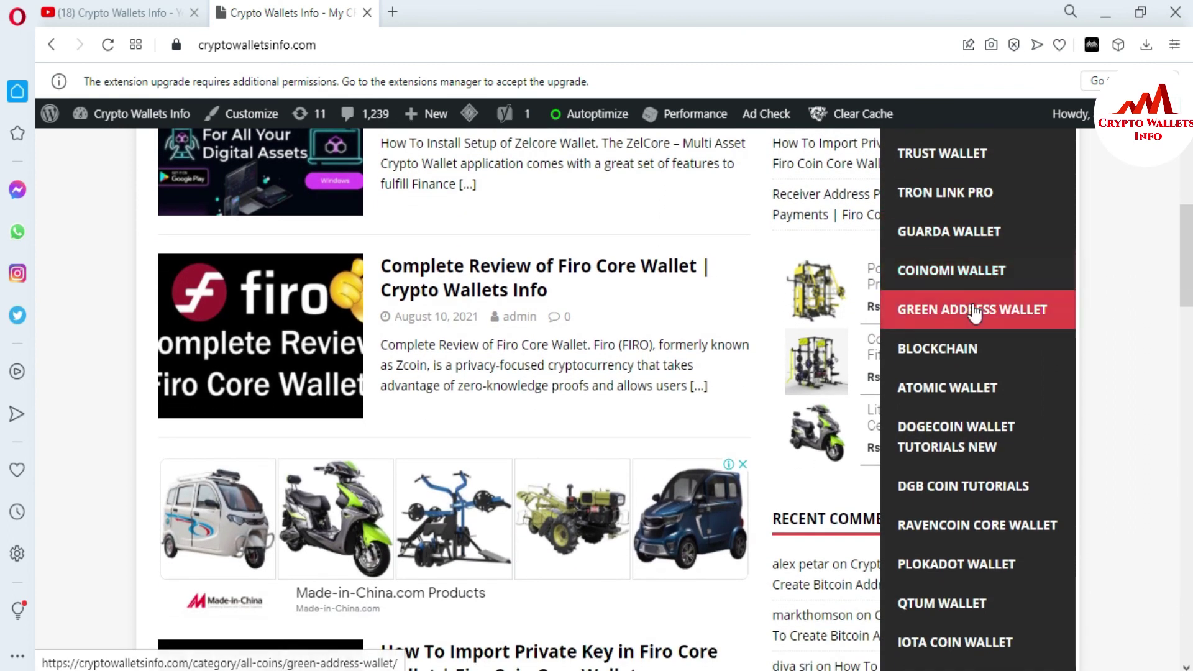
{"action": "scroll", "coordinate": [975, 314], "scroll_direction": "down", "scroll_amount": 1}
{"action": "scroll", "coordinate": [974, 314], "scroll_direction": "down", "scroll_amount": 1}
{"action": "scroll", "coordinate": [974, 314], "scroll_direction": "down", "scroll_amount": 1}
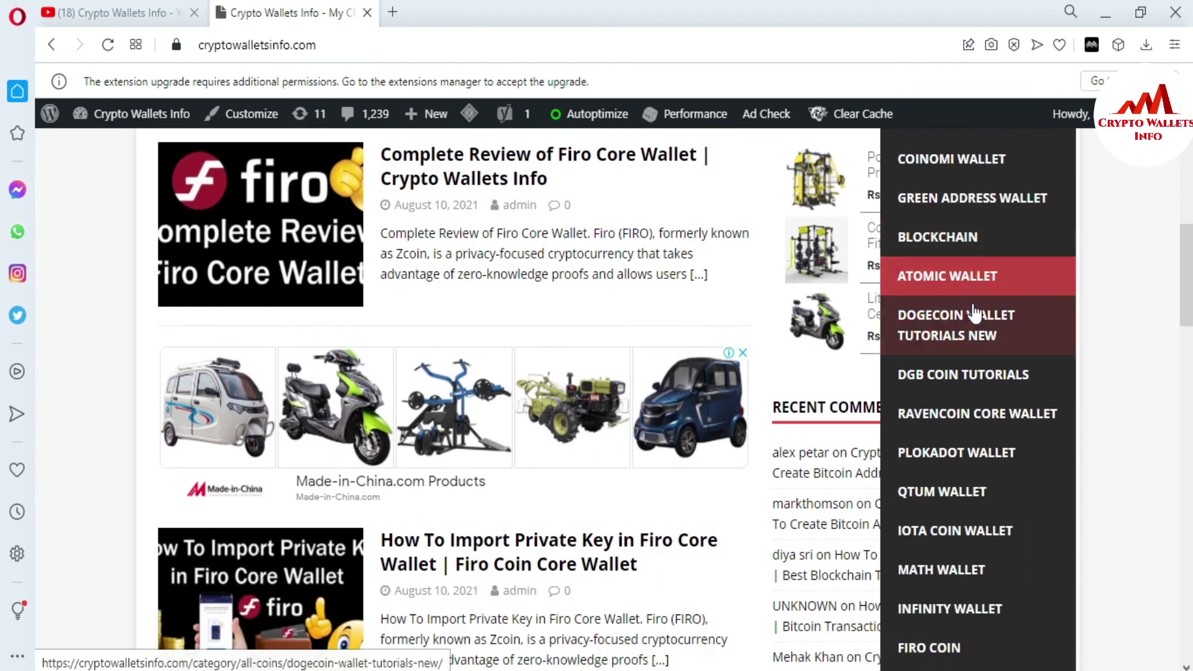
{"action": "scroll", "coordinate": [974, 314], "scroll_direction": "down", "scroll_amount": 2}
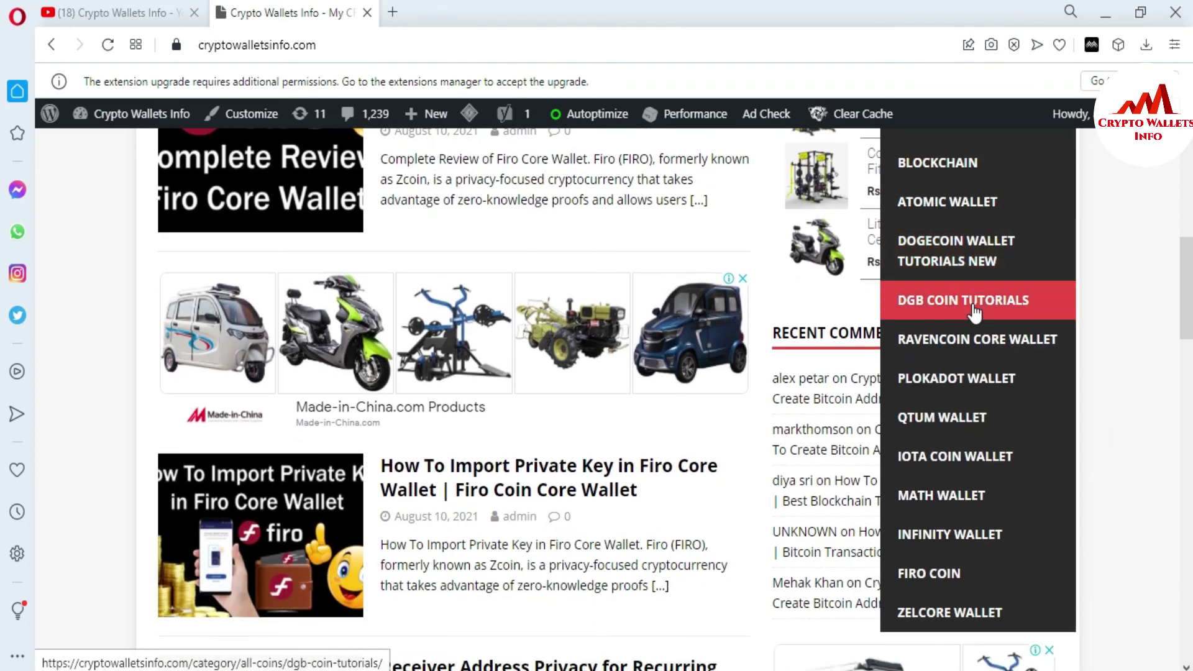
{"action": "scroll", "coordinate": [974, 314], "scroll_direction": "down", "scroll_amount": 3}
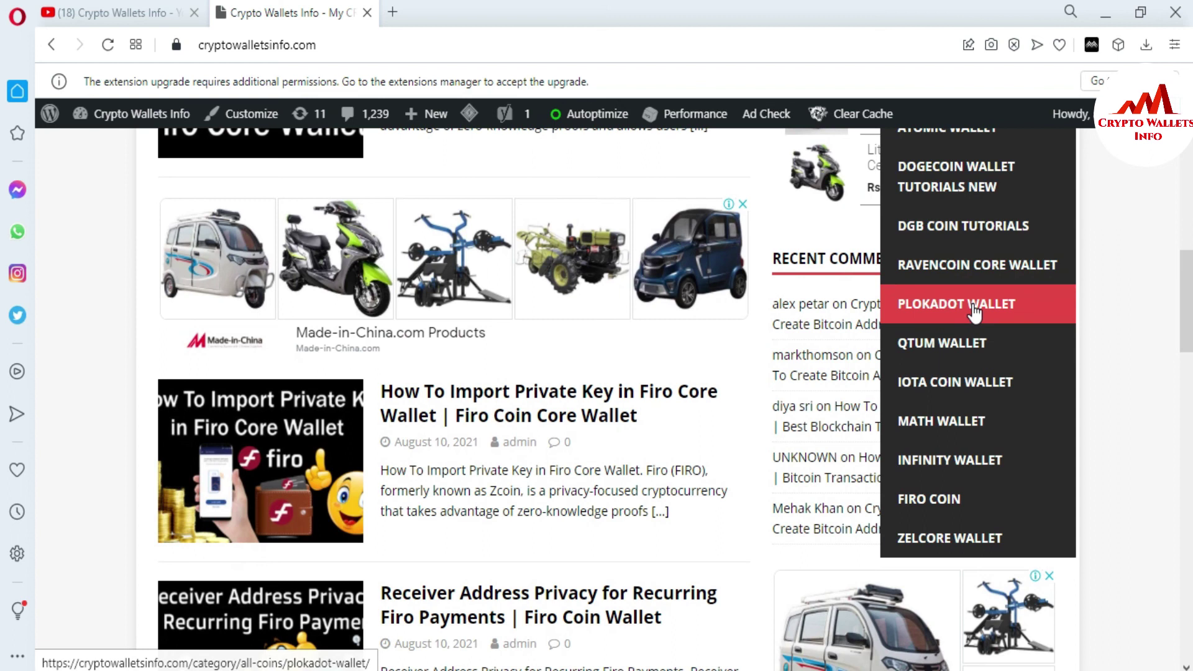
{"action": "scroll", "coordinate": [974, 314], "scroll_direction": "down", "scroll_amount": 3}
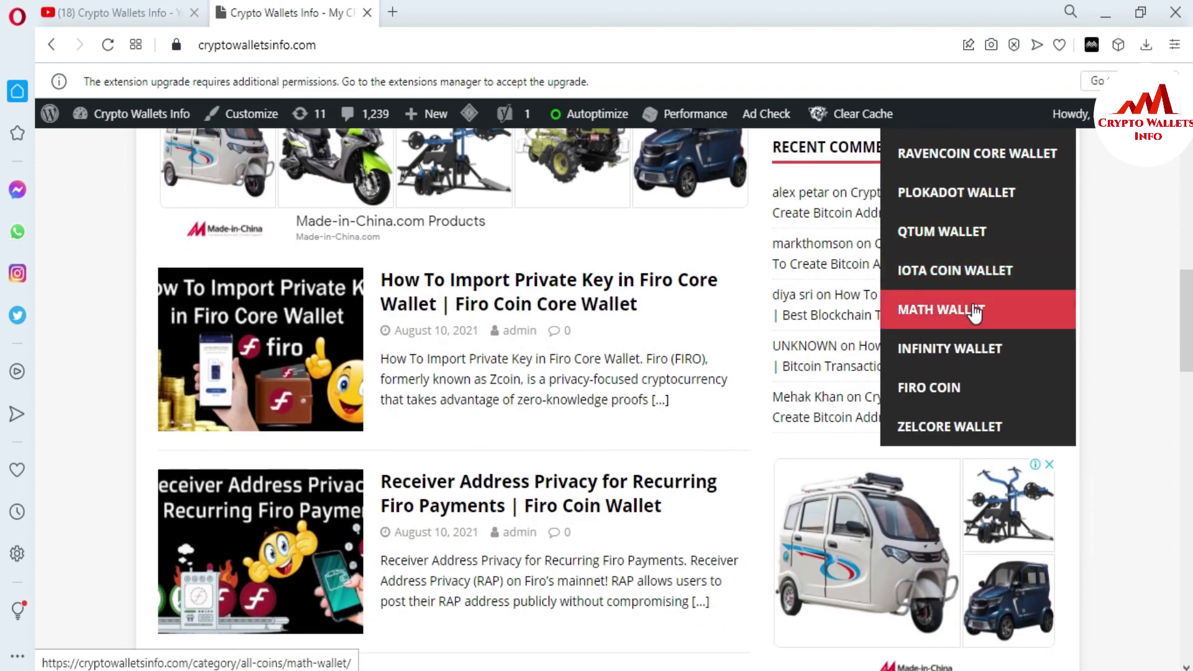
{"action": "scroll", "coordinate": [974, 314], "scroll_direction": "down", "scroll_amount": 1}
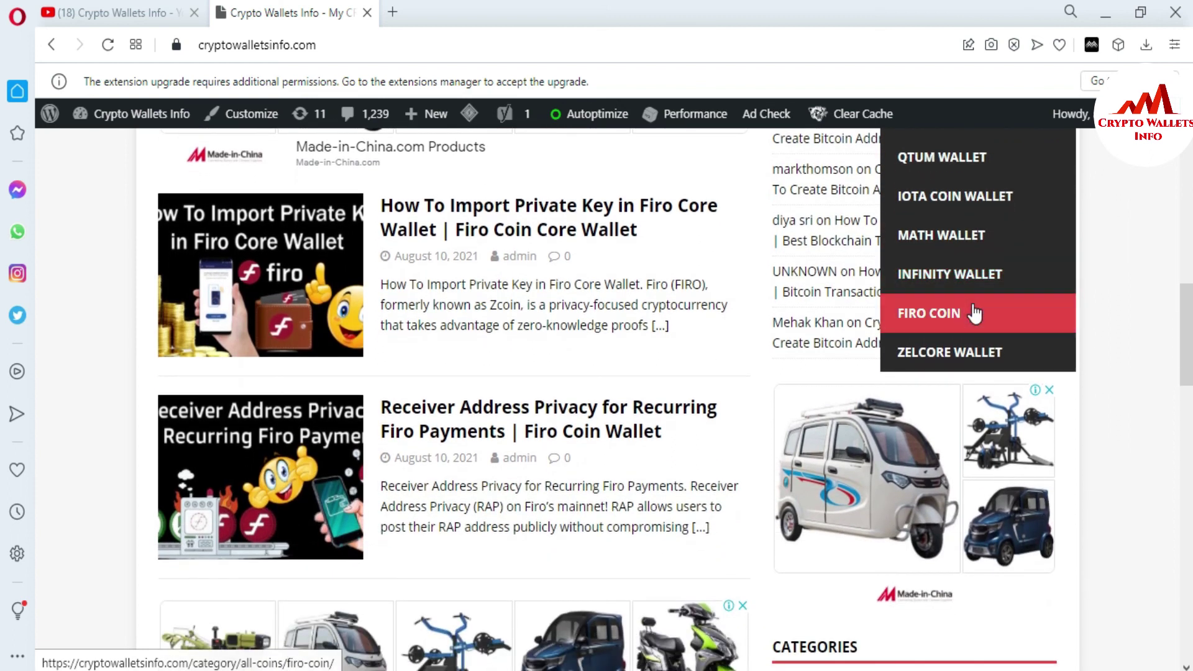
{"action": "scroll", "coordinate": [975, 313], "scroll_direction": "down", "scroll_amount": 1}
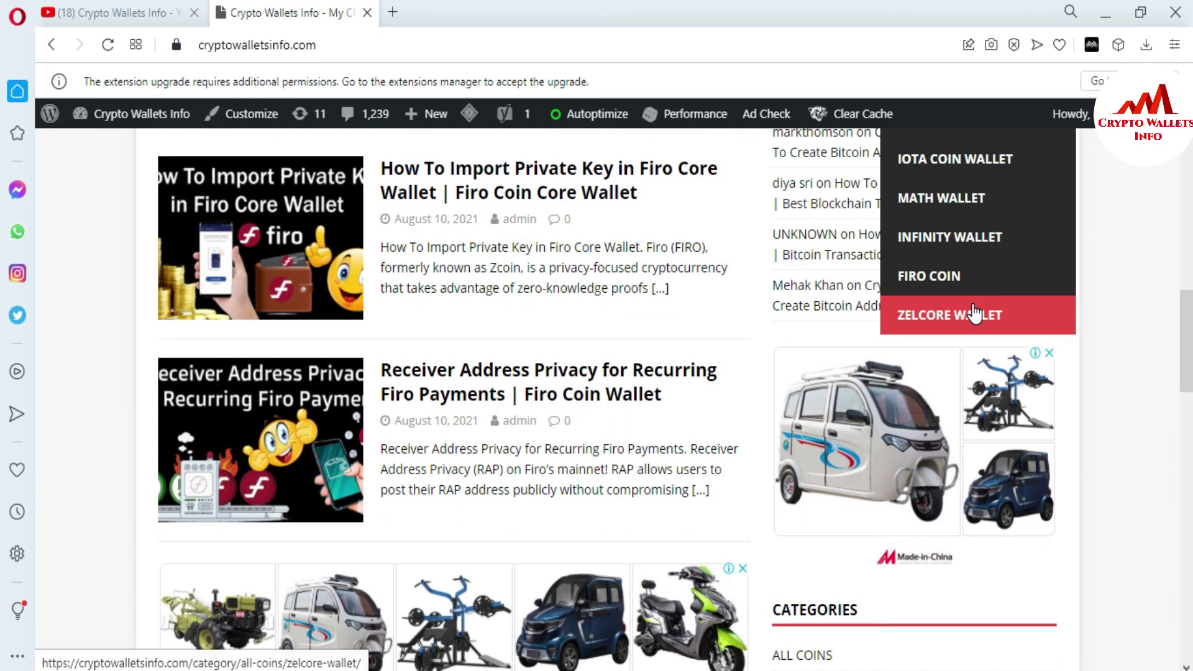